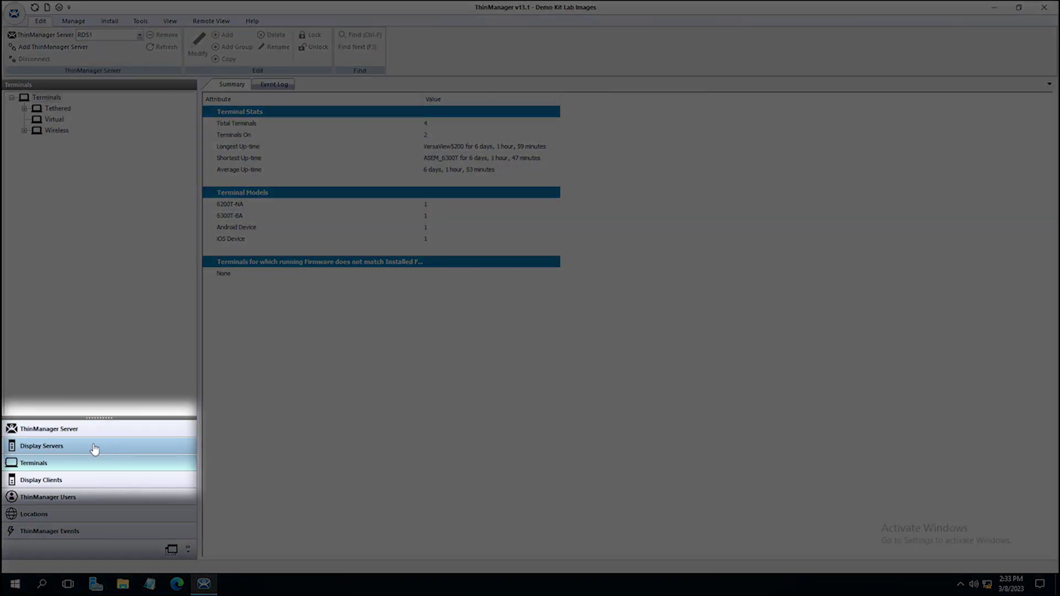
Switch to Display Servers and expand the RDS Servers and RDG groups to reveal RDS1
left_click(94, 449)
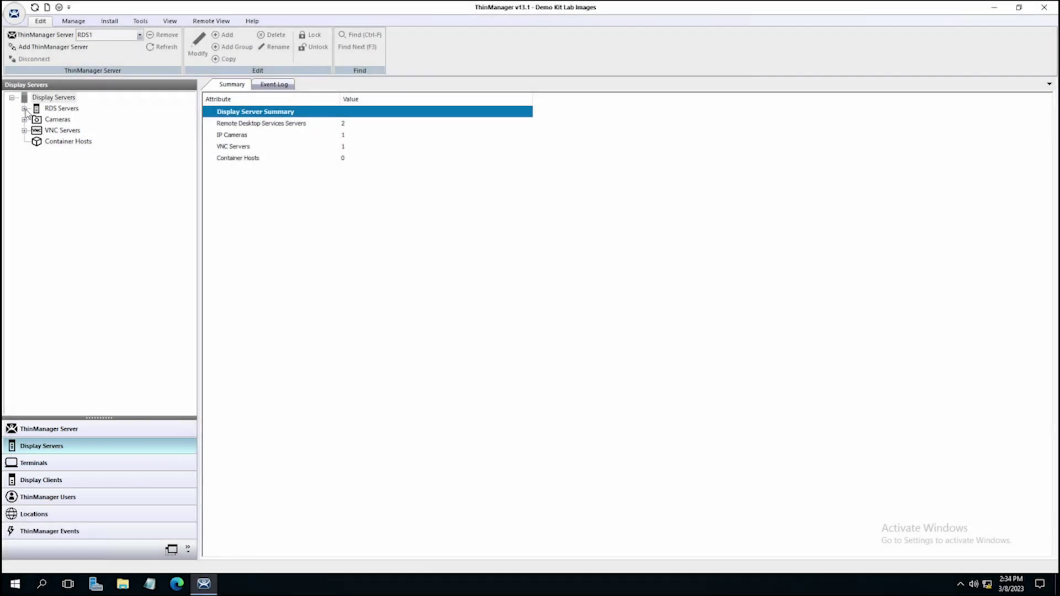
left_click(24, 109)
left_click(37, 119)
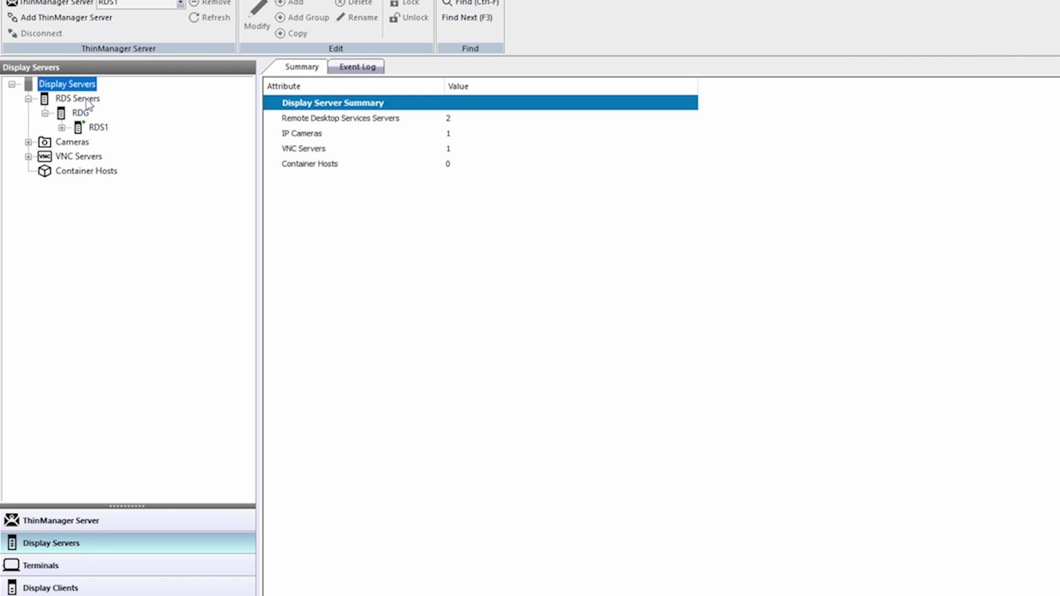
right_click(87, 104)
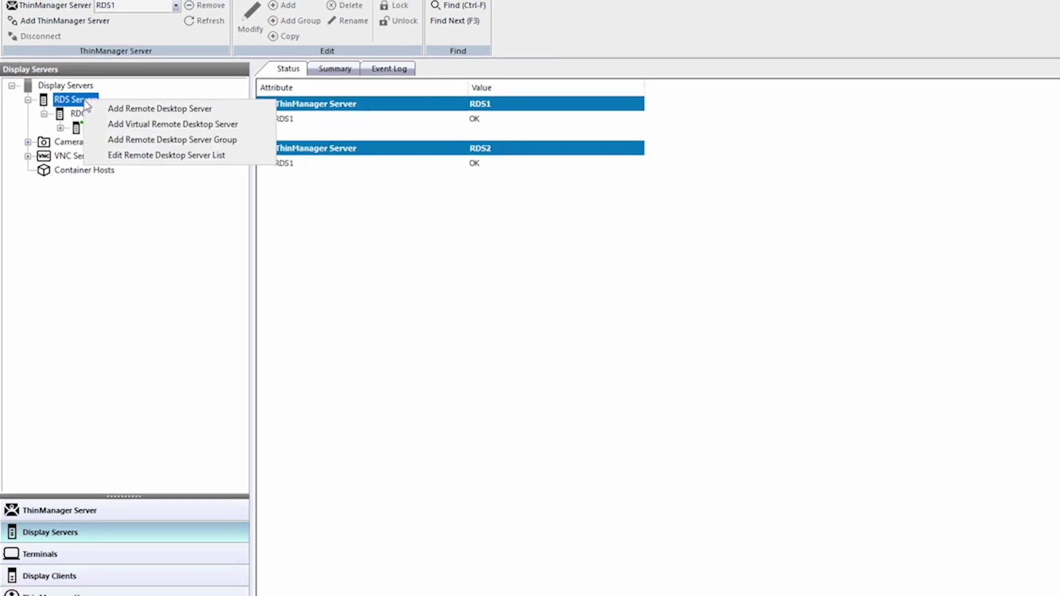
Start a new remote desktop server named RDS2 and discover its IP address, 10.6.10.52
left_click(124, 113)
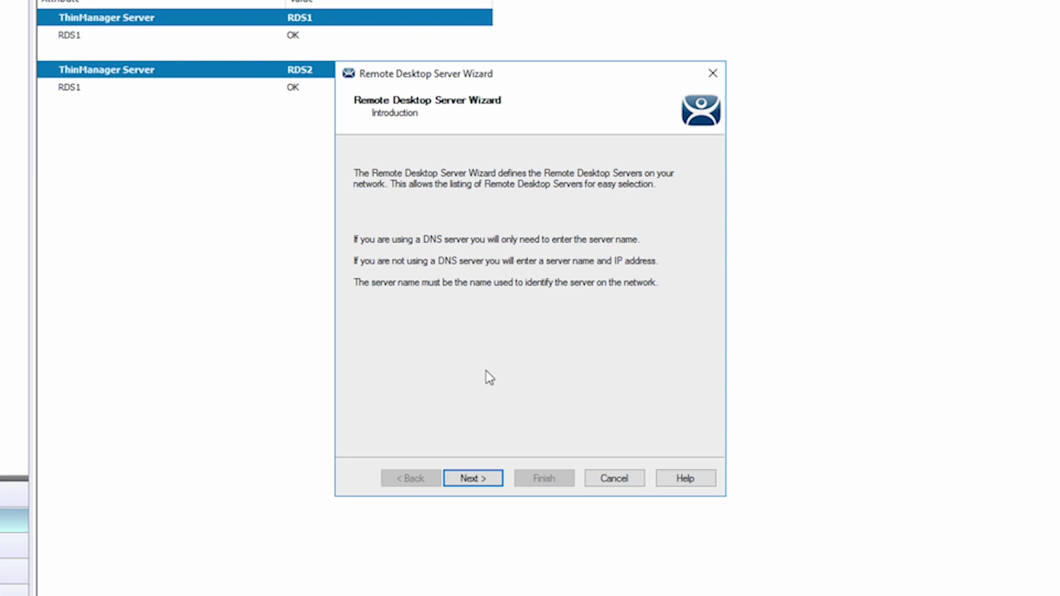
left_click(480, 477)
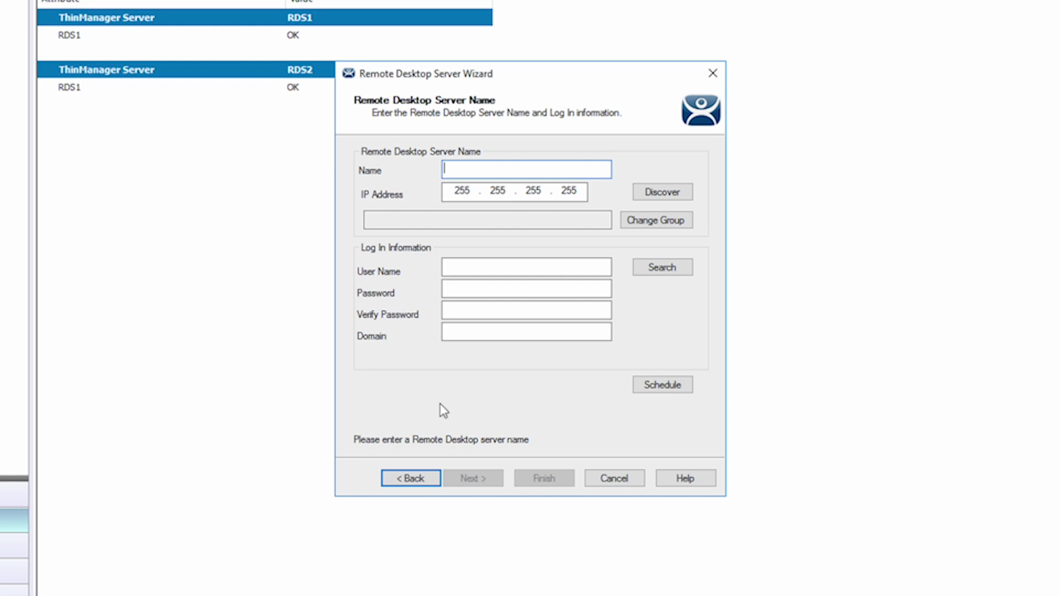
type("RDS")
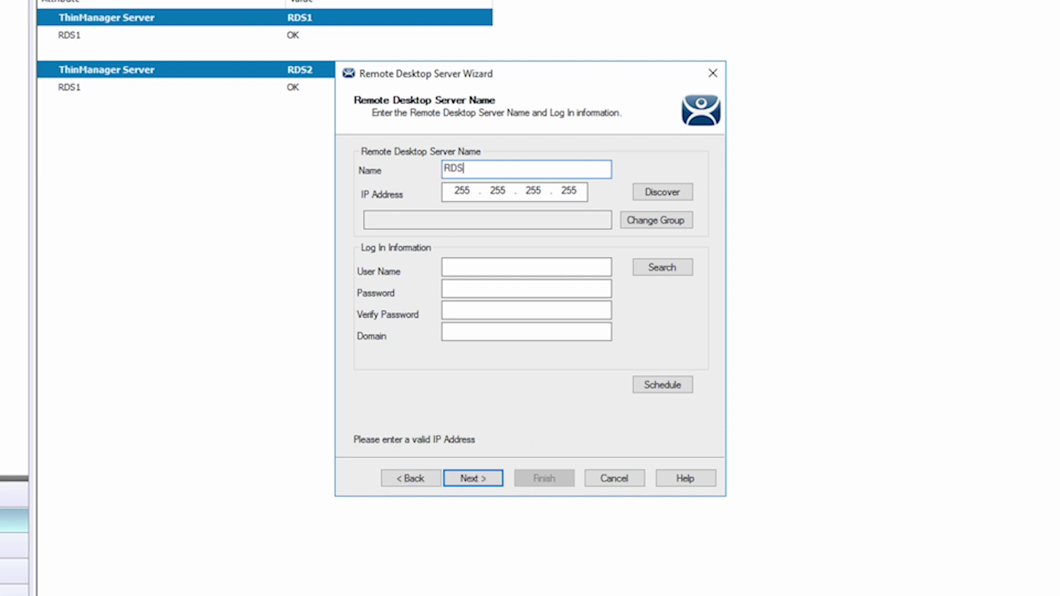
type("2")
left_click(671, 197)
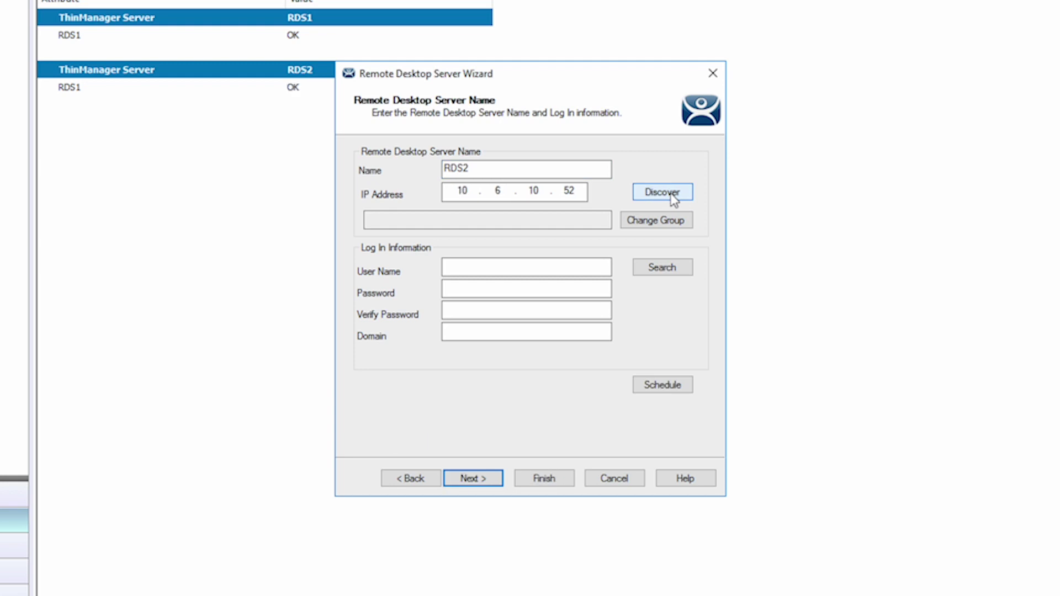
left_click(673, 199)
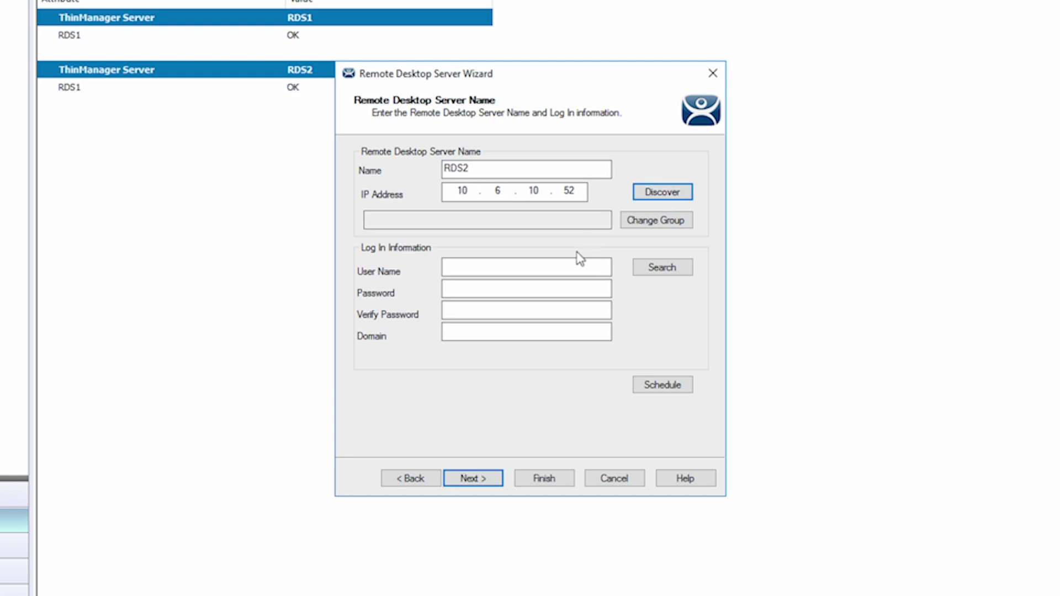
Enter the service account user name and type its password twice
left_click(470, 267)
type("tm")
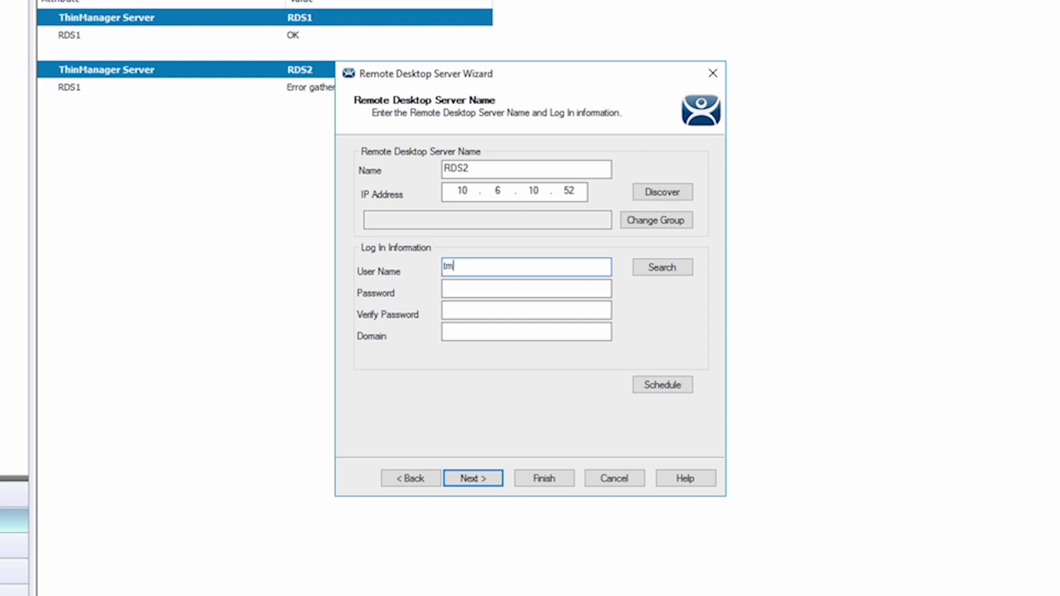
type("service")
left_click(462, 289)
type("••")
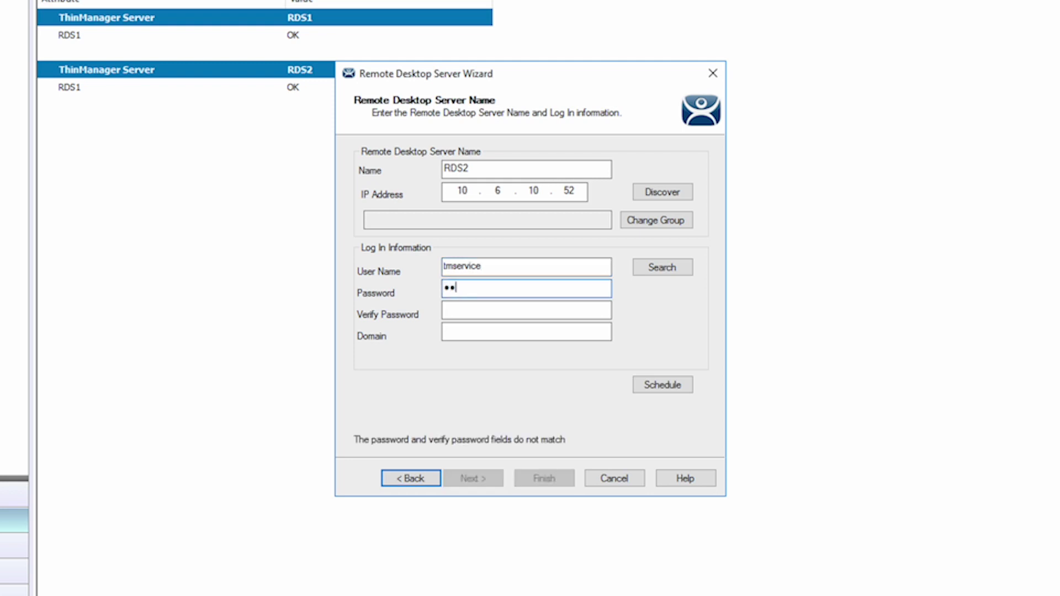
left_click(473, 312)
type("••")
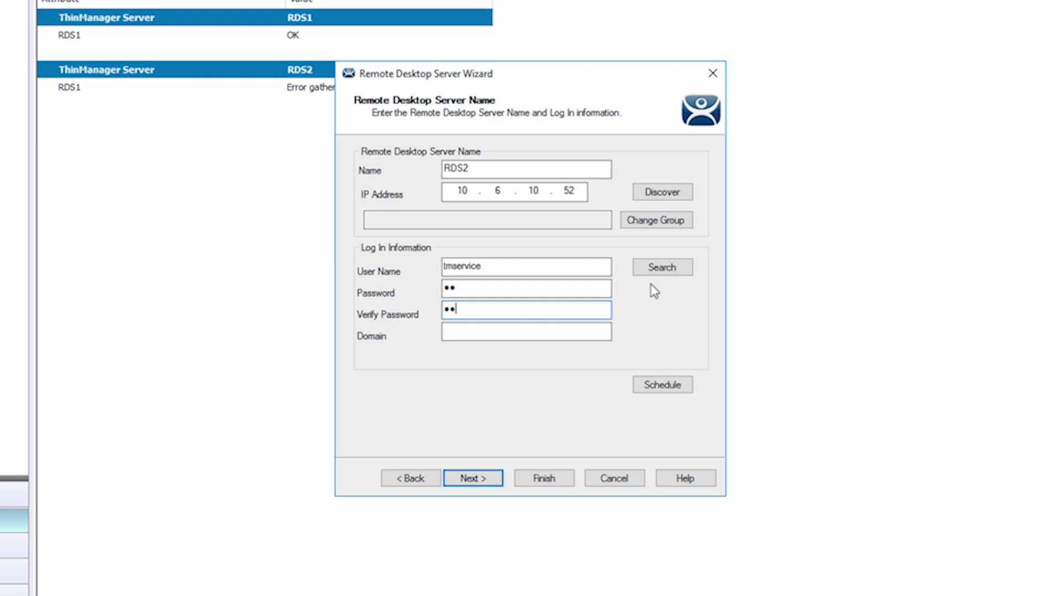
Pick the service account from a directory search, re-enter its password and verify the credentials
left_click(660, 272)
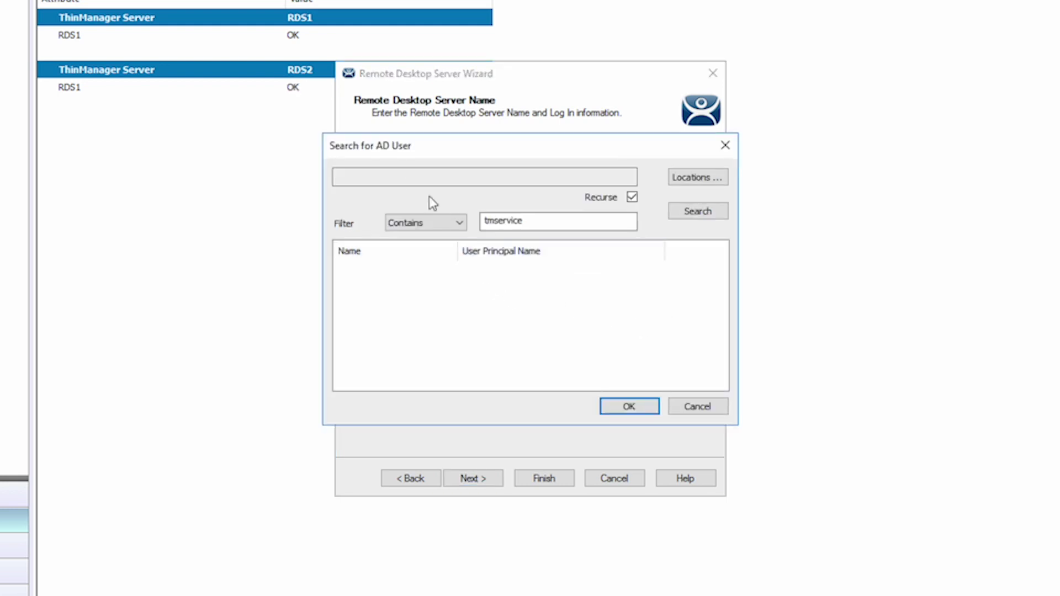
left_click(712, 211)
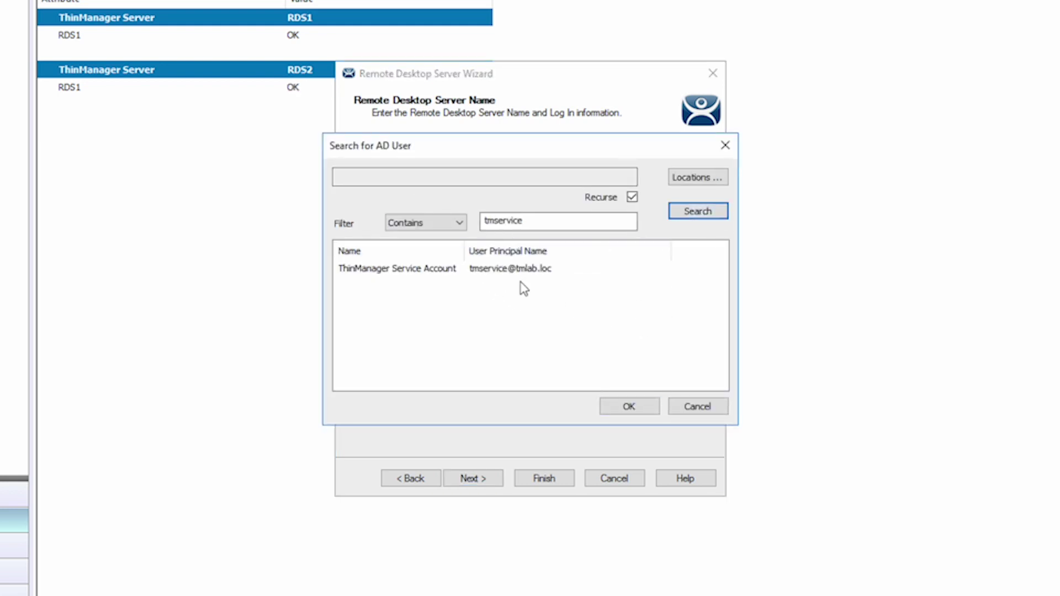
left_click(417, 269)
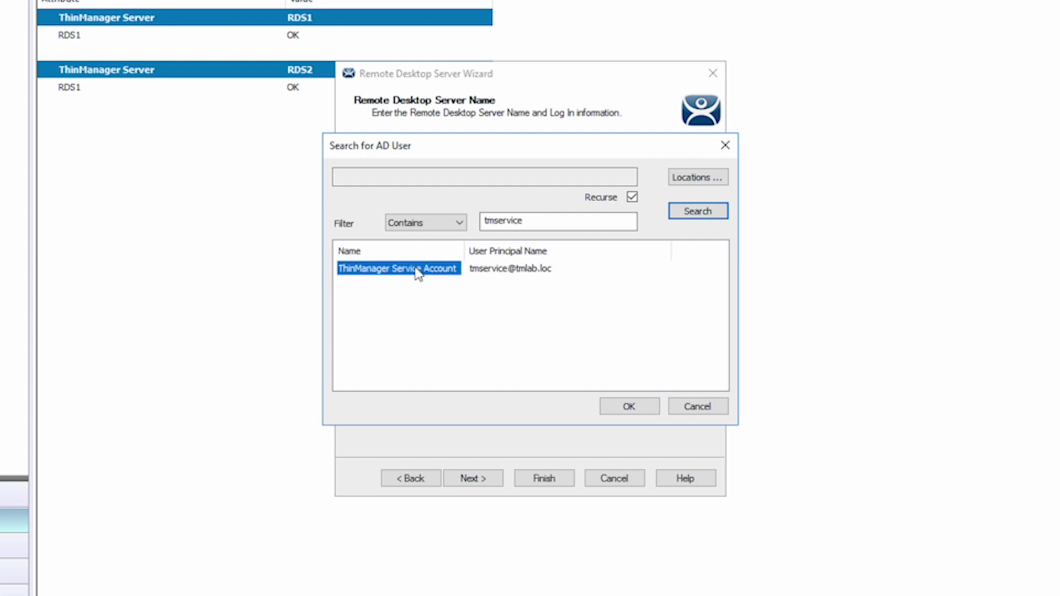
left_click(619, 413)
left_click(471, 288)
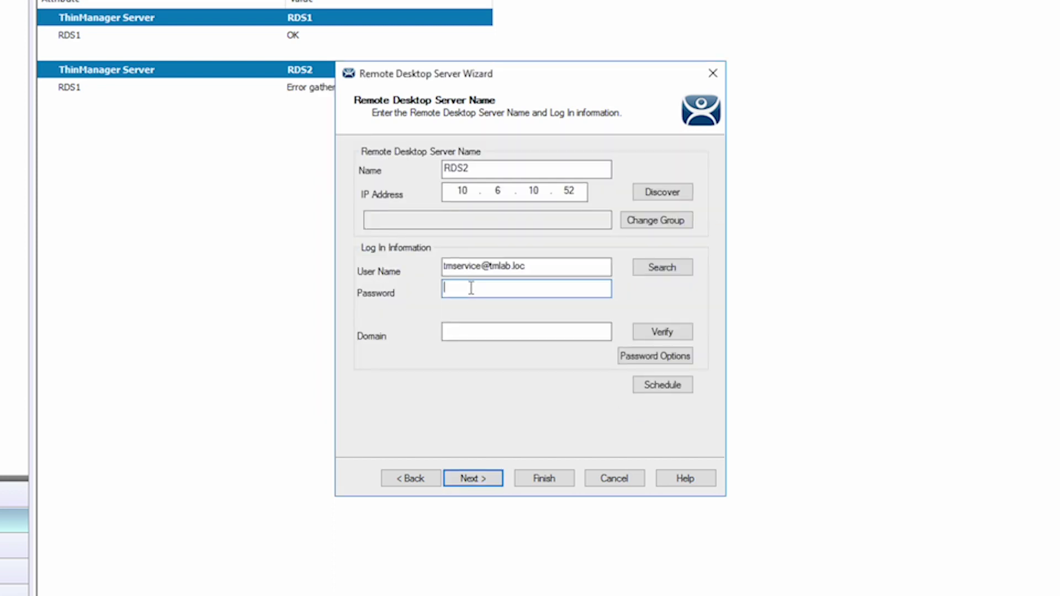
type("••")
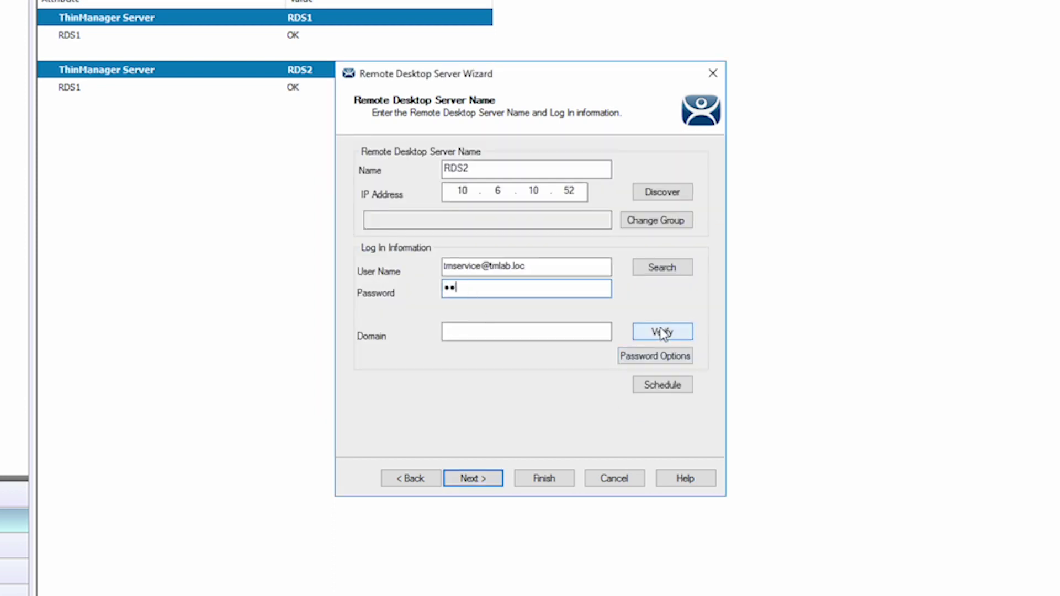
left_click(662, 333)
left_click(598, 320)
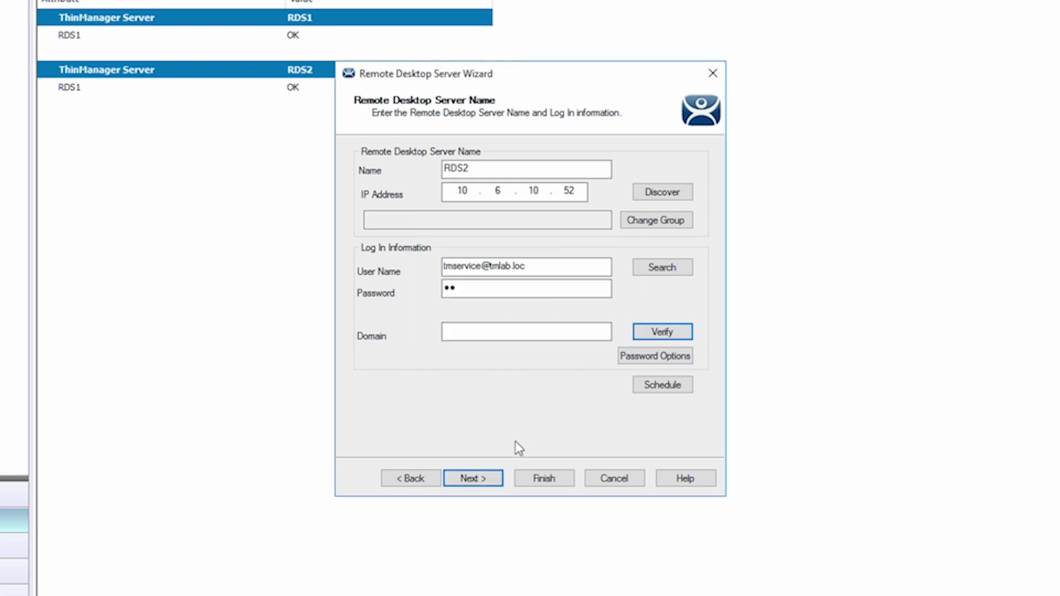
Make RDS2 available for SmartSession display clients and finish with default data gathering and limits
left_click(473, 478)
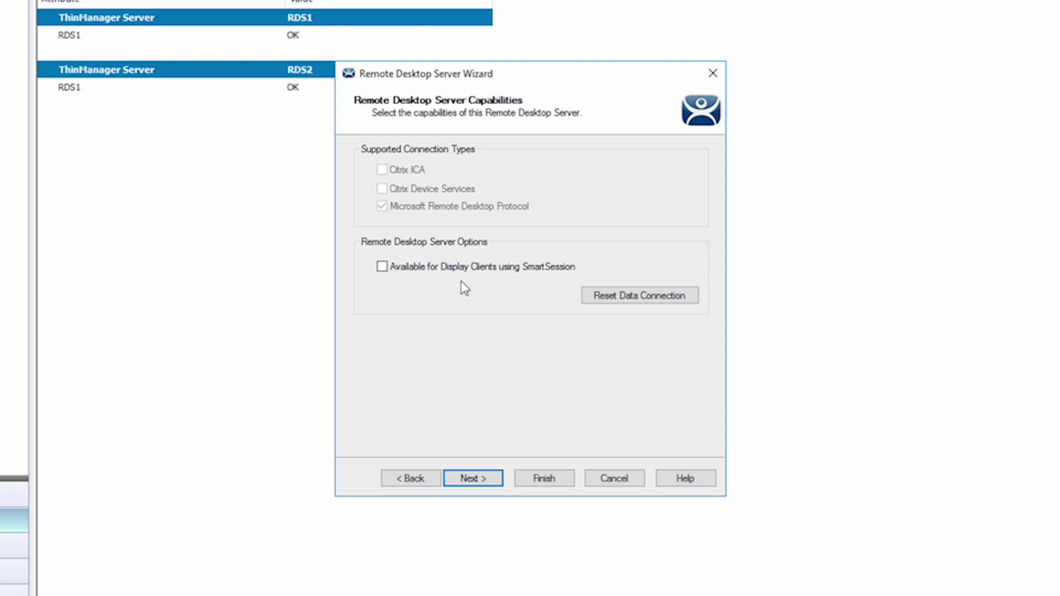
left_click(382, 268)
left_click(473, 478)
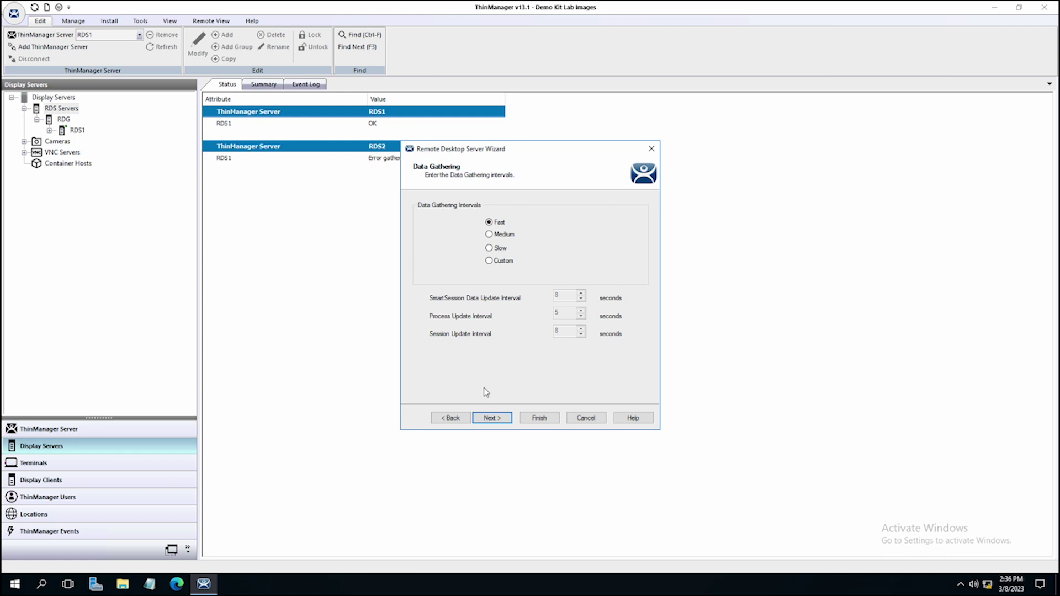
left_click(490, 419)
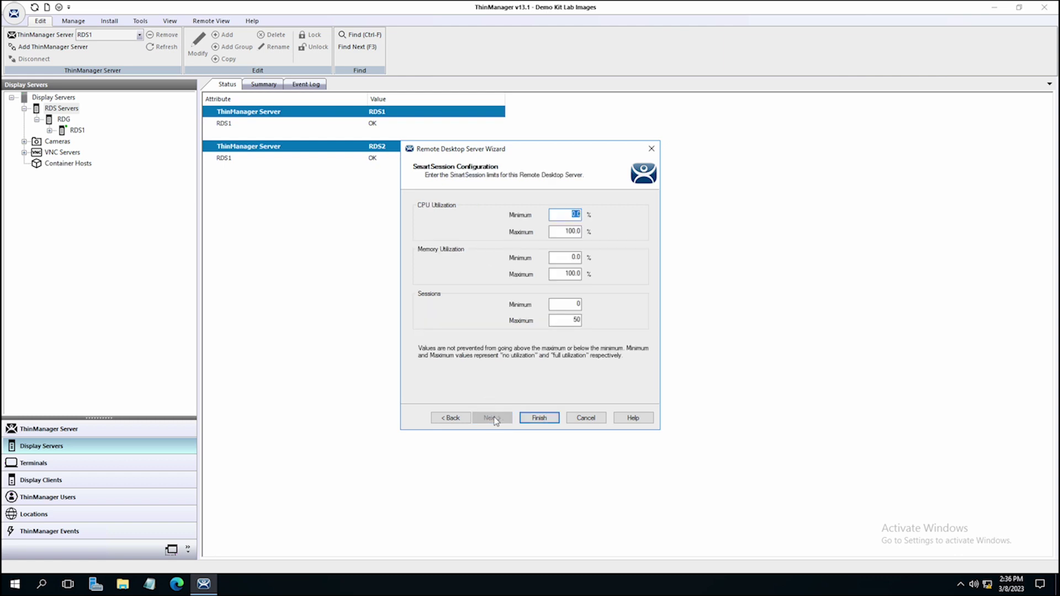
left_click(532, 418)
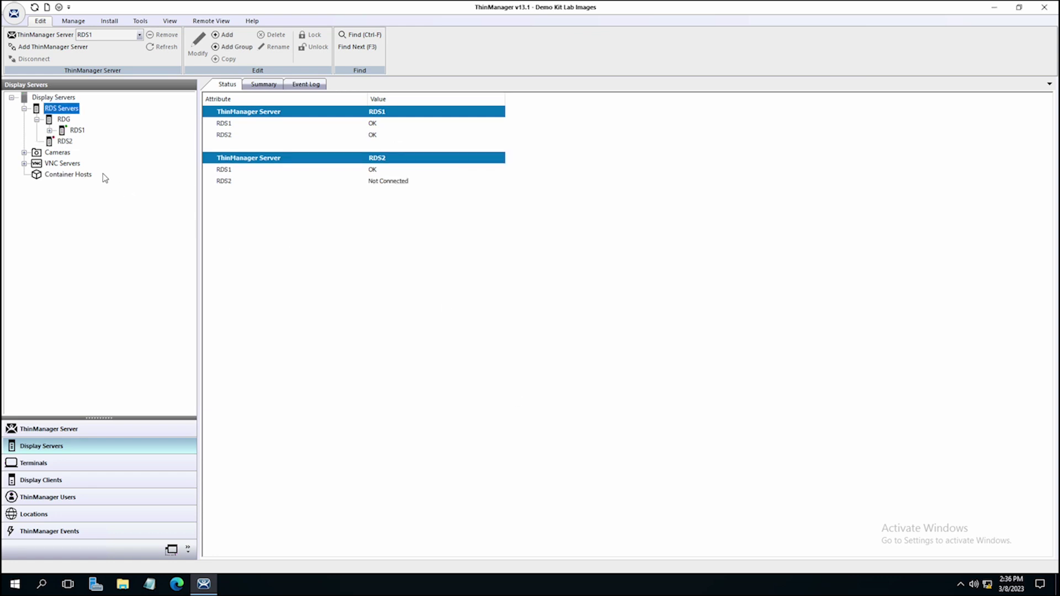
Select RDS2 to view its configuration and its Windows Server 2016 system and processor details
left_click(65, 142)
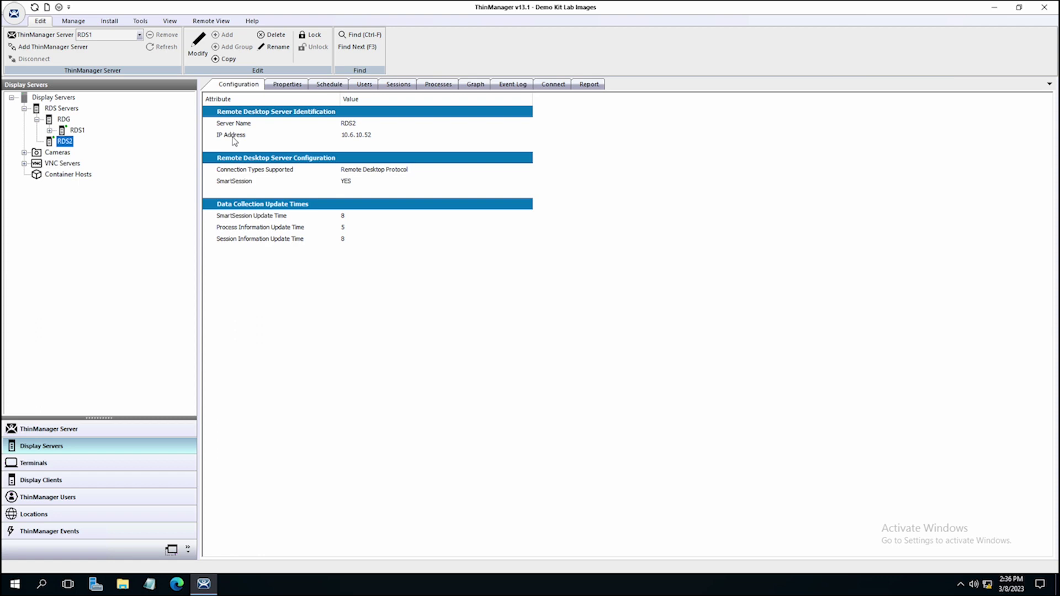
left_click(287, 86)
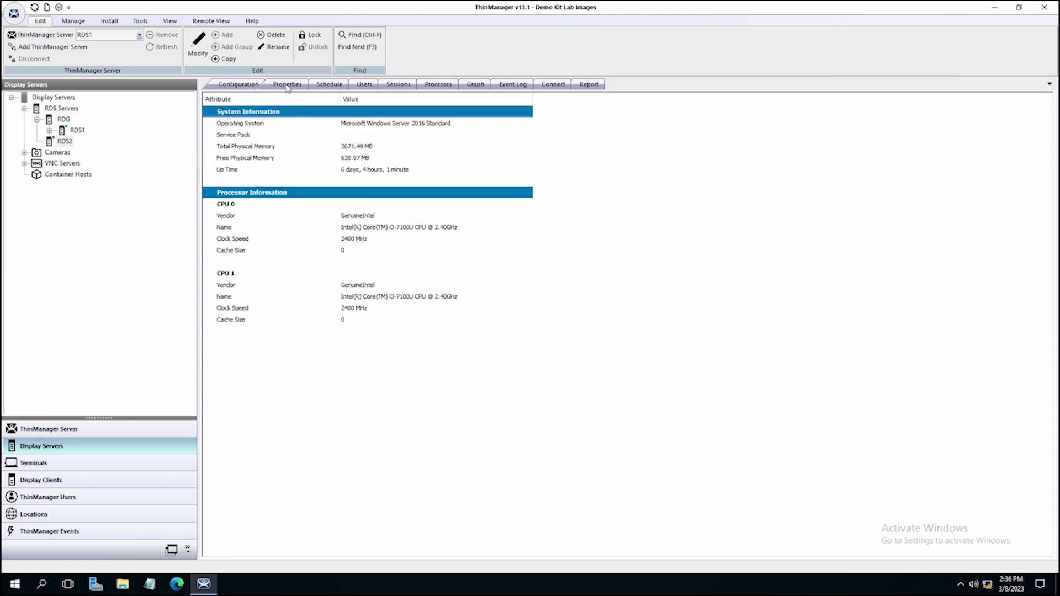
left_click(331, 86)
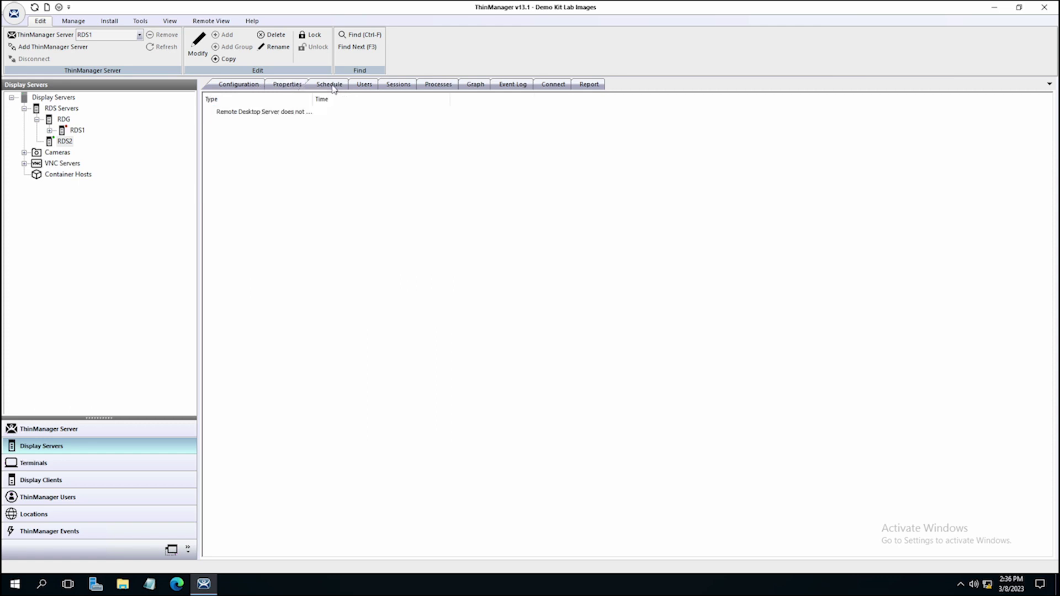
left_click(363, 86)
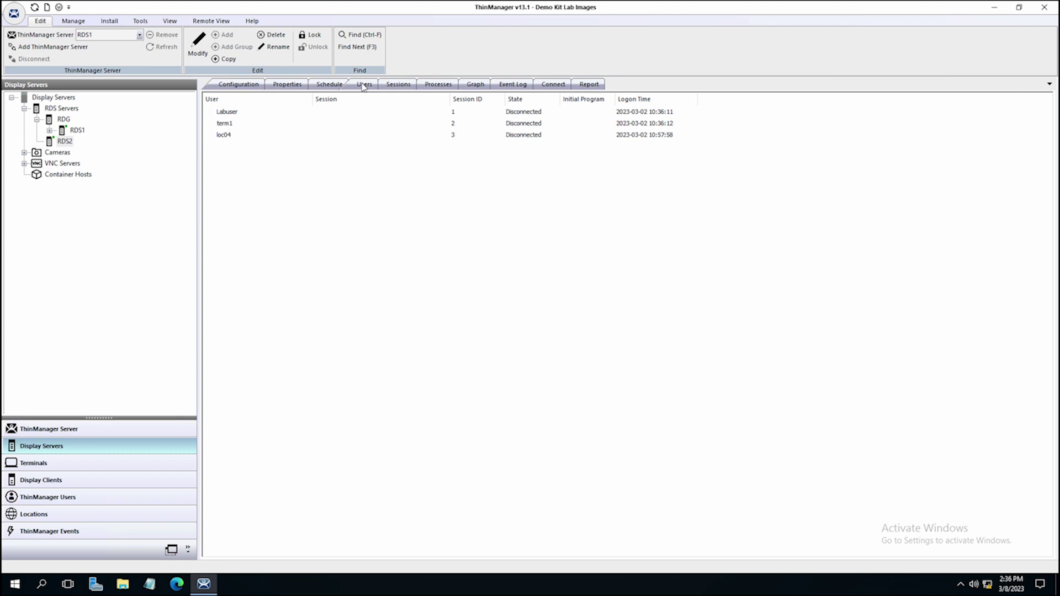
left_click(403, 86)
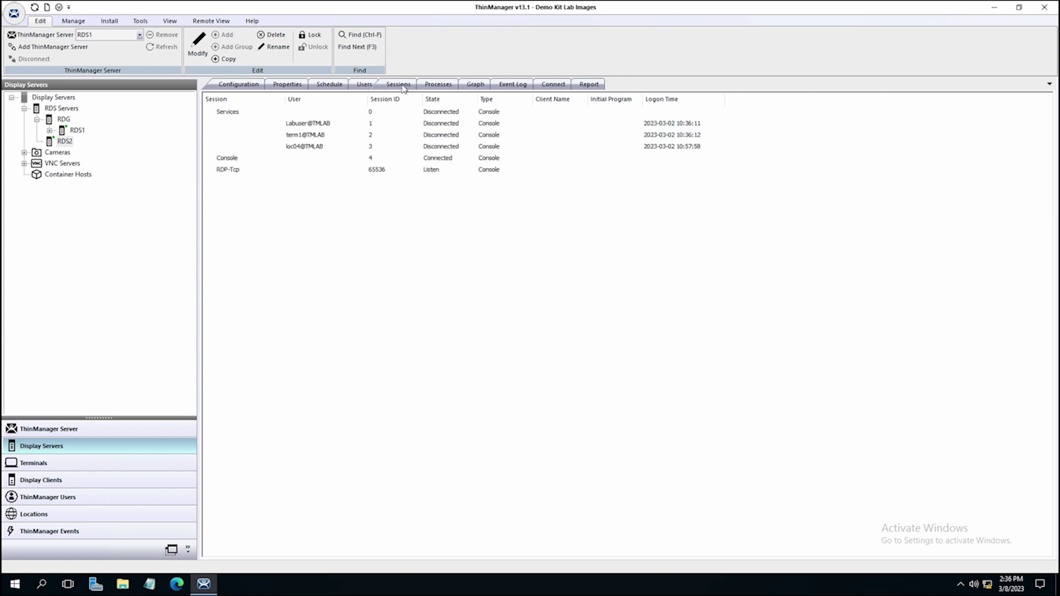
left_click(434, 87)
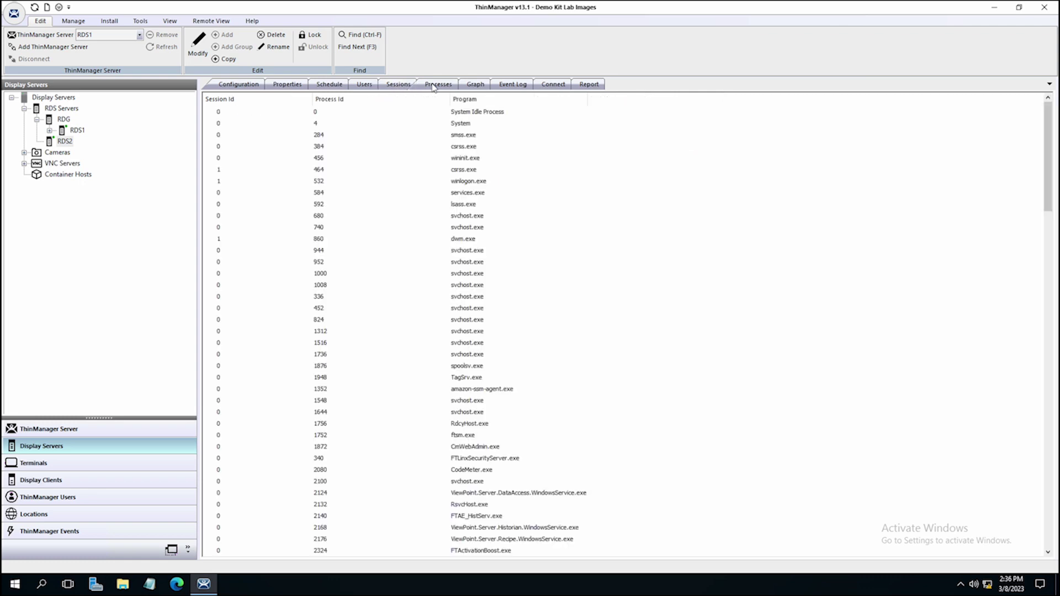
left_click(472, 86)
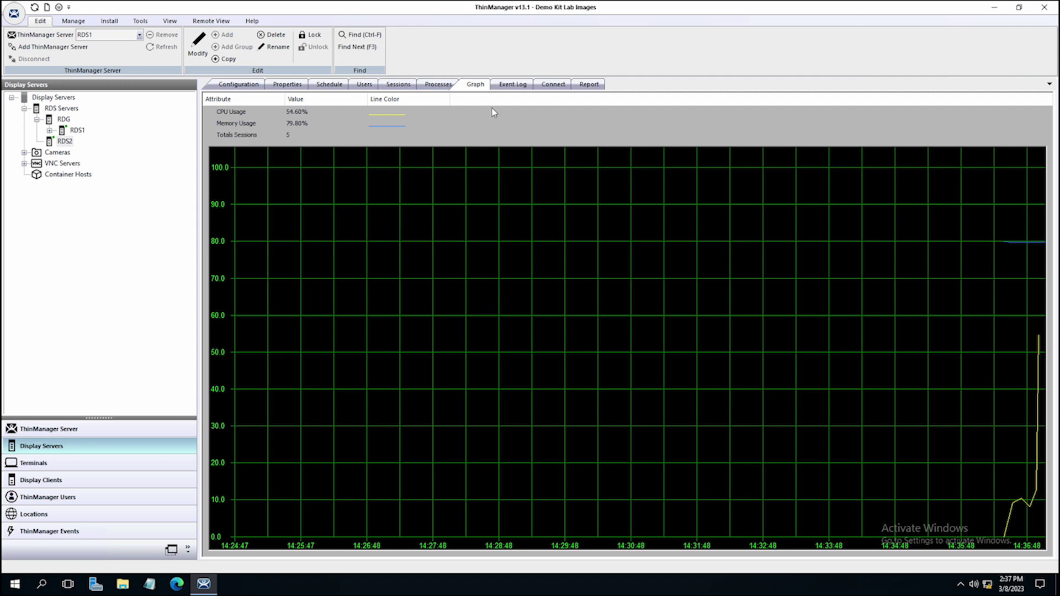
left_click(507, 89)
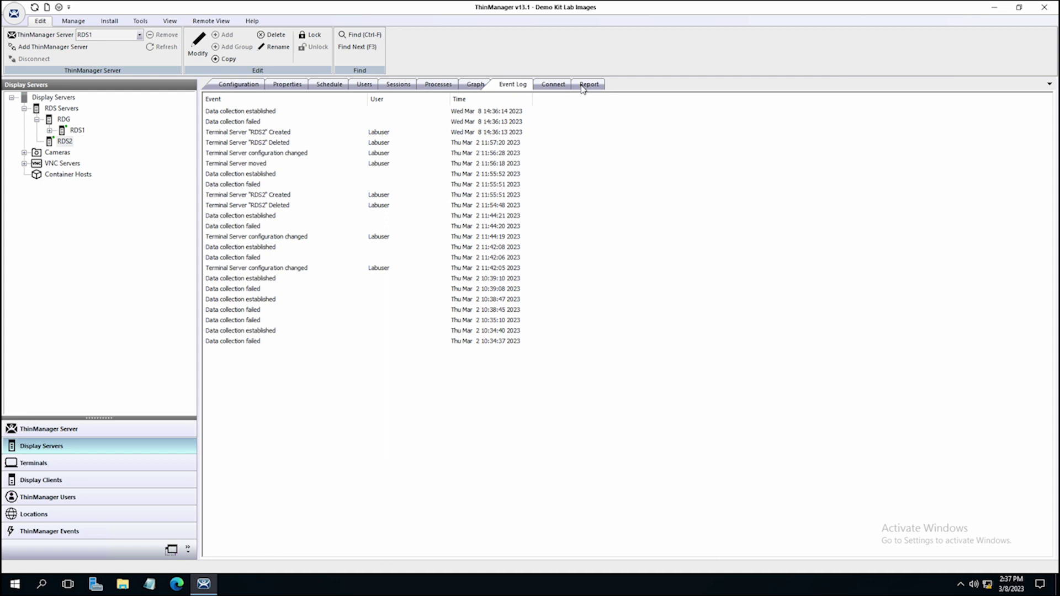
left_click(248, 87)
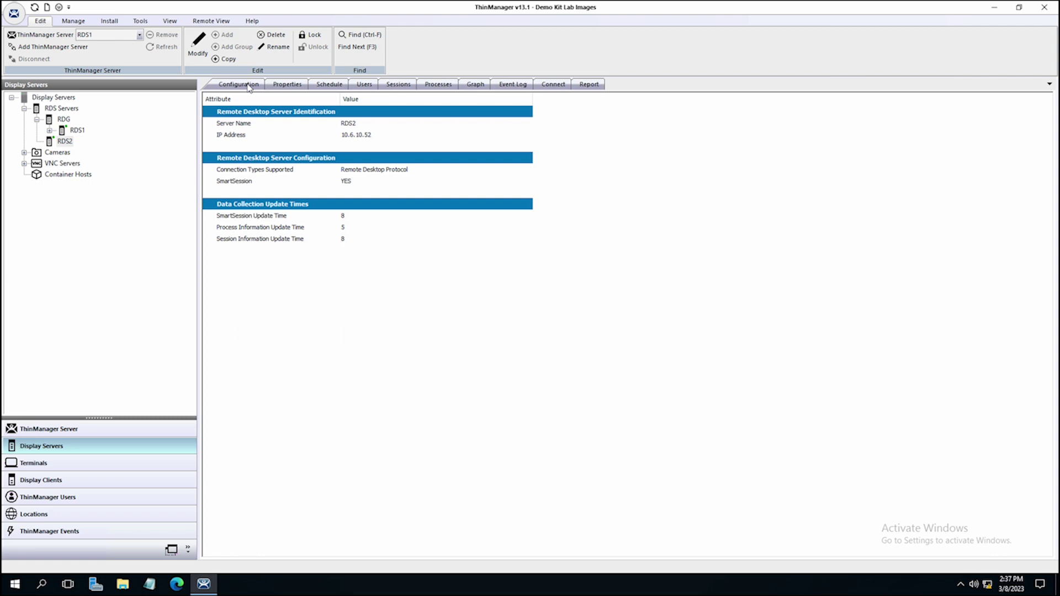
Reopen RDS2's server settings and change its parent group to RDG
double_click(51, 143)
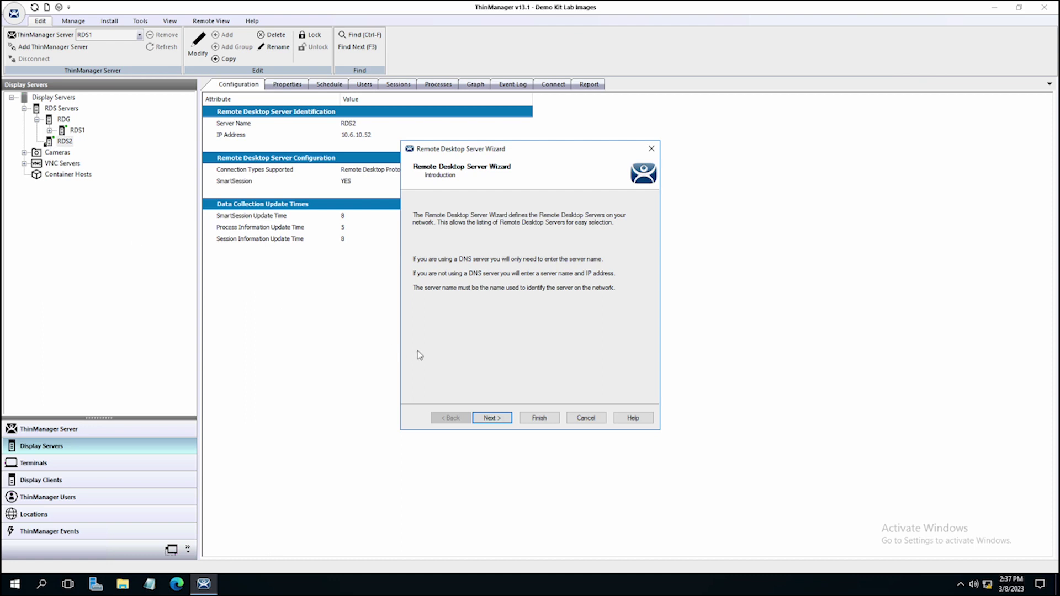
left_click(490, 419)
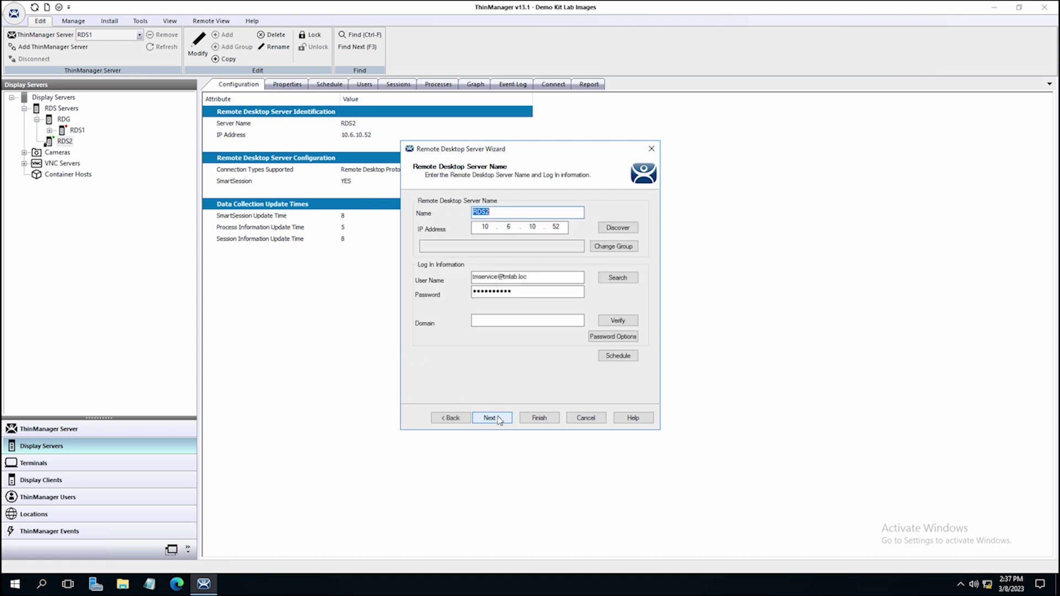
left_click(604, 248)
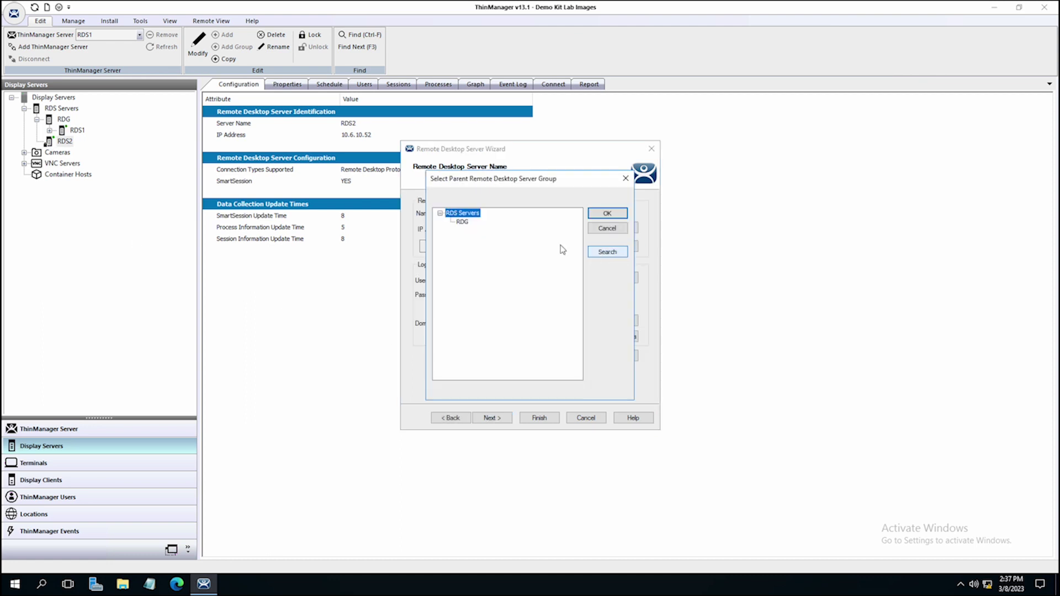
left_click(464, 222)
left_click(598, 215)
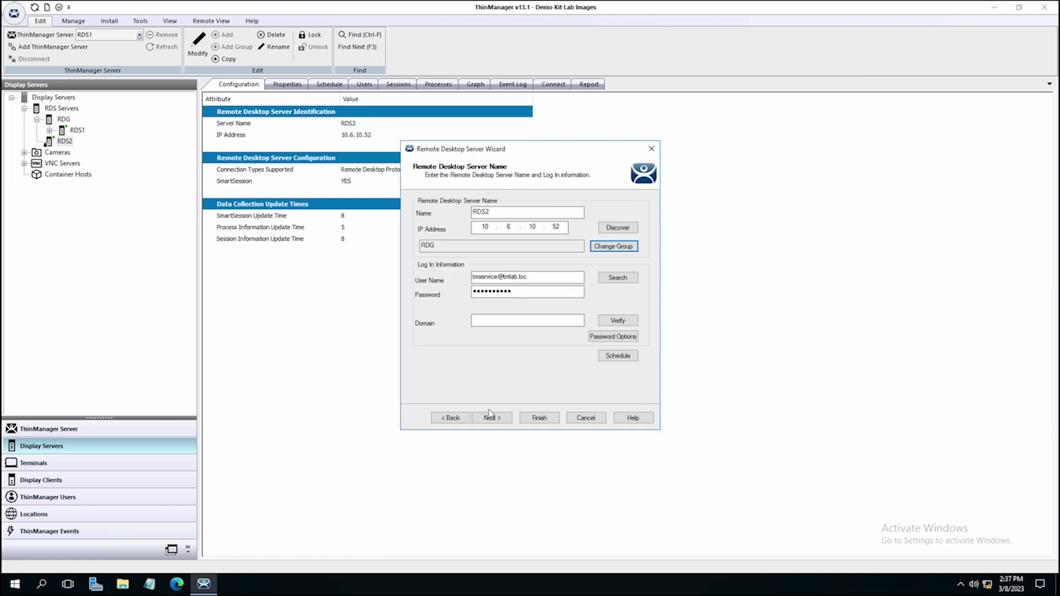